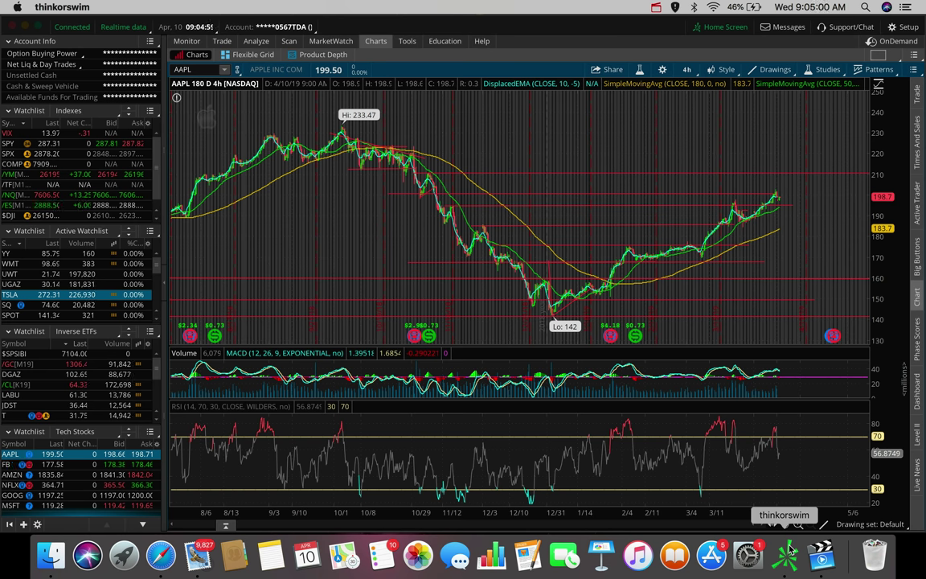
Step: Refresh the CNN pre-market futures, then set SPY to a 20-day, 1-hour chart
{"action": "left_click", "coordinate": [161, 554]}
{"action": "left_click", "coordinate": [644, 27]}
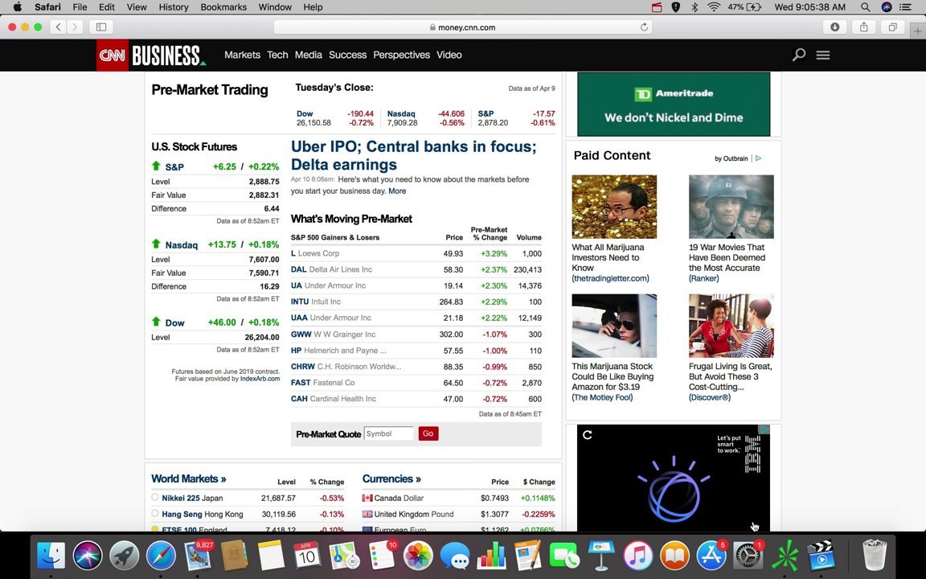
{"action": "left_click", "coordinate": [787, 561]}
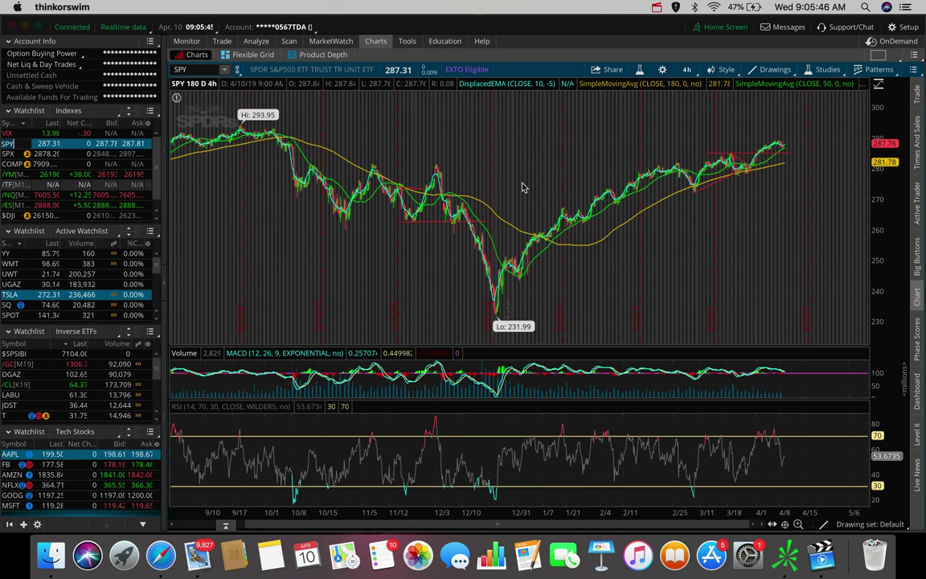
{"action": "left_click", "coordinate": [688, 70]}
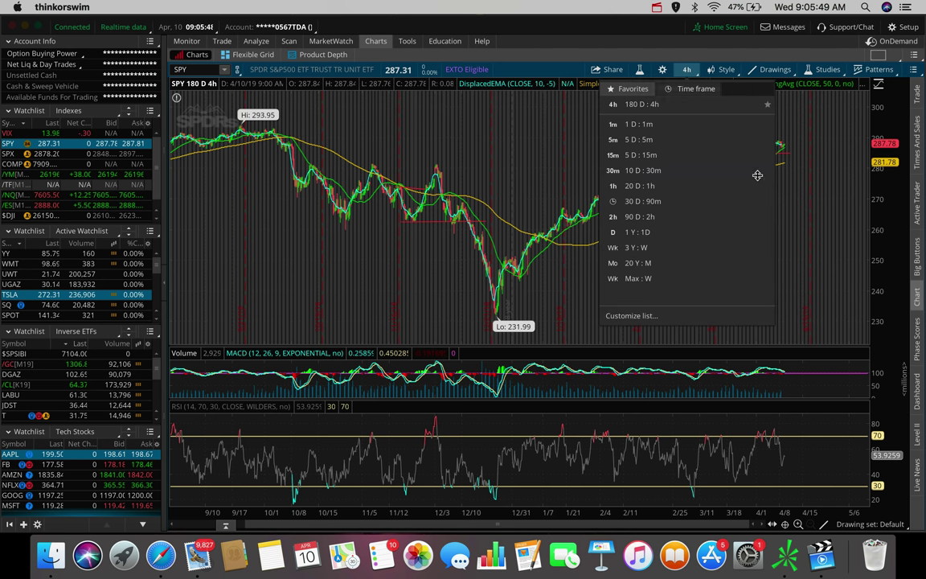
{"action": "left_click", "coordinate": [653, 185]}
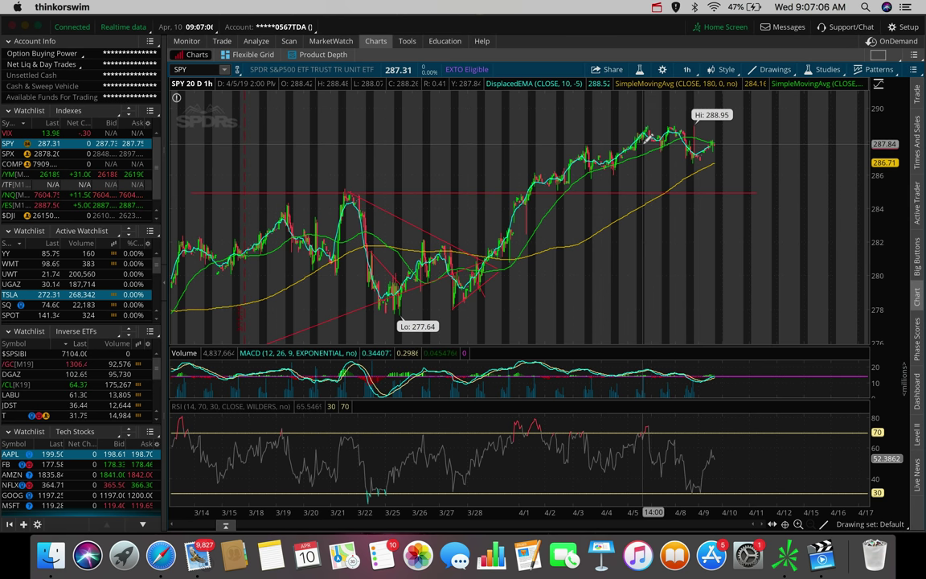
Step: Pick a drawing tool from the chart's Drawings menu
{"action": "left_click", "coordinate": [768, 70]}
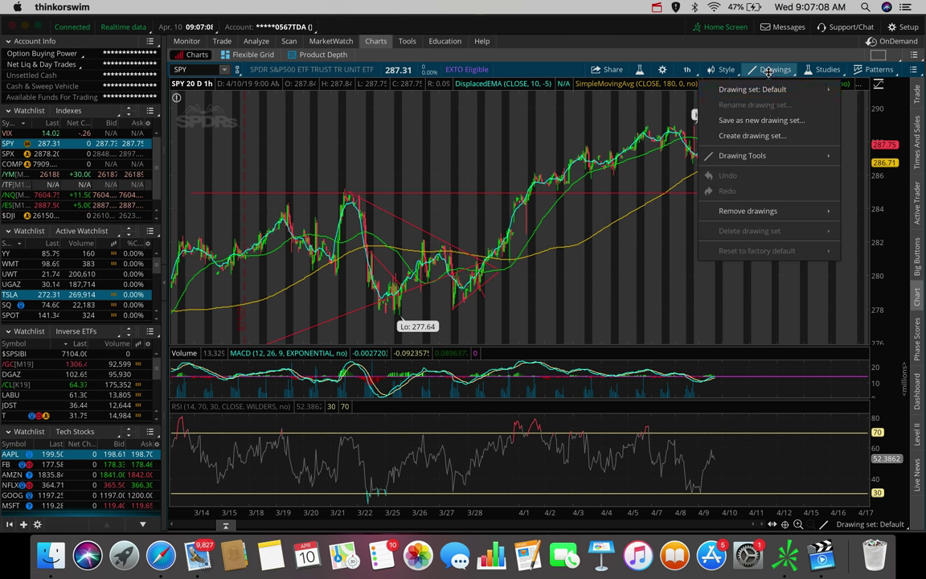
{"action": "left_click", "coordinate": [779, 159]}
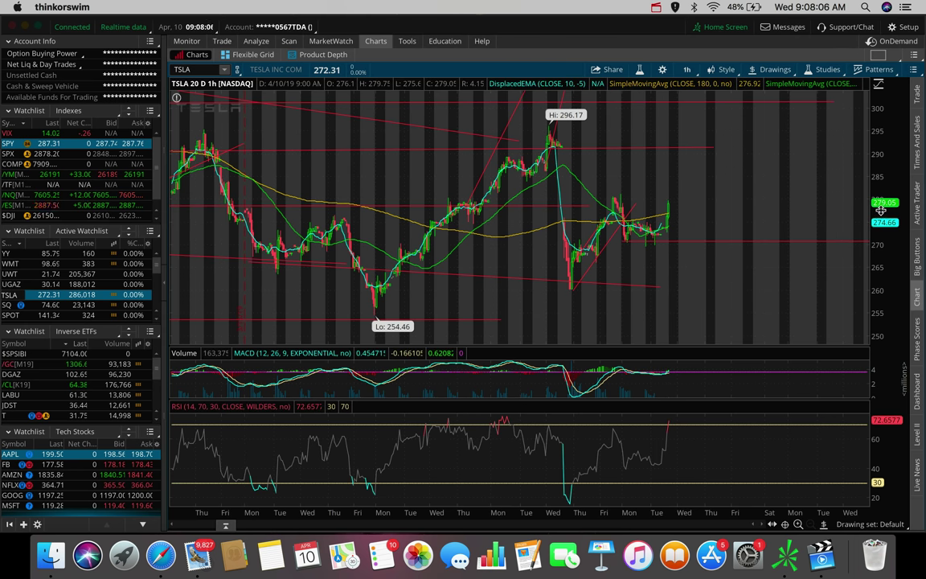
{"action": "left_click", "coordinate": [916, 473]}
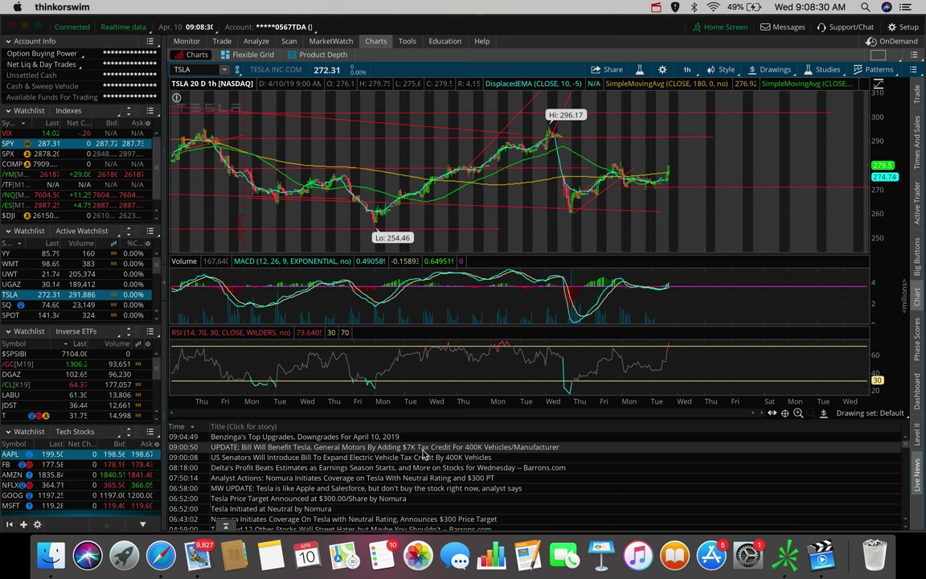
{"action": "left_click", "coordinate": [917, 481]}
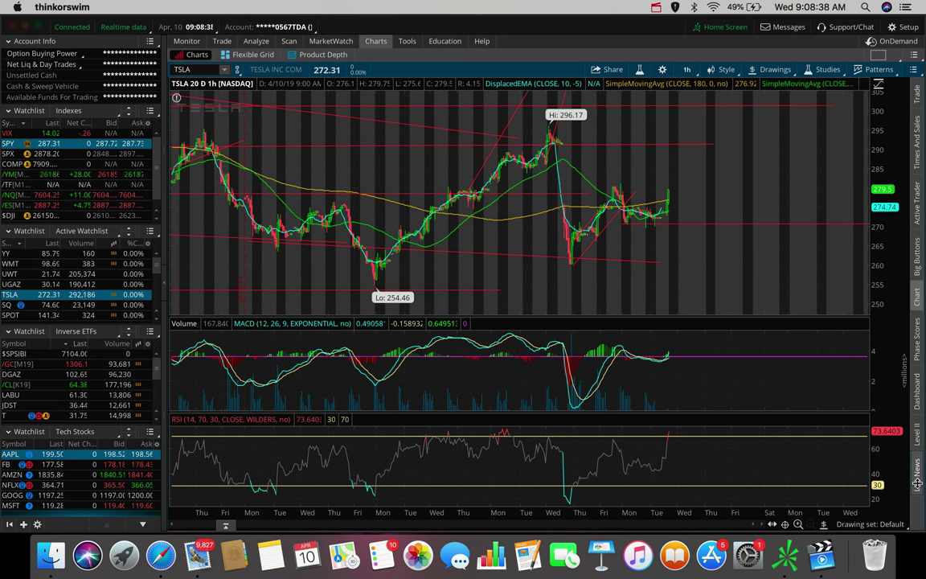
Step: Switch TSLA to 90 days of 2-hour bars, then to 180 days of 4-hour bars
{"action": "scroll", "coordinate": [748, 233], "scroll_direction": "up", "scroll_amount": 3}
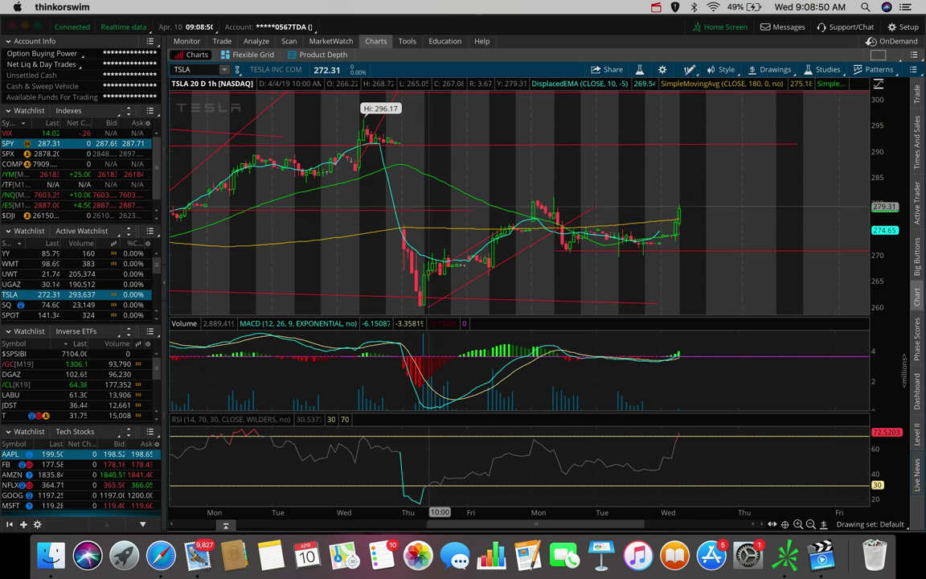
{"action": "left_click", "coordinate": [687, 69]}
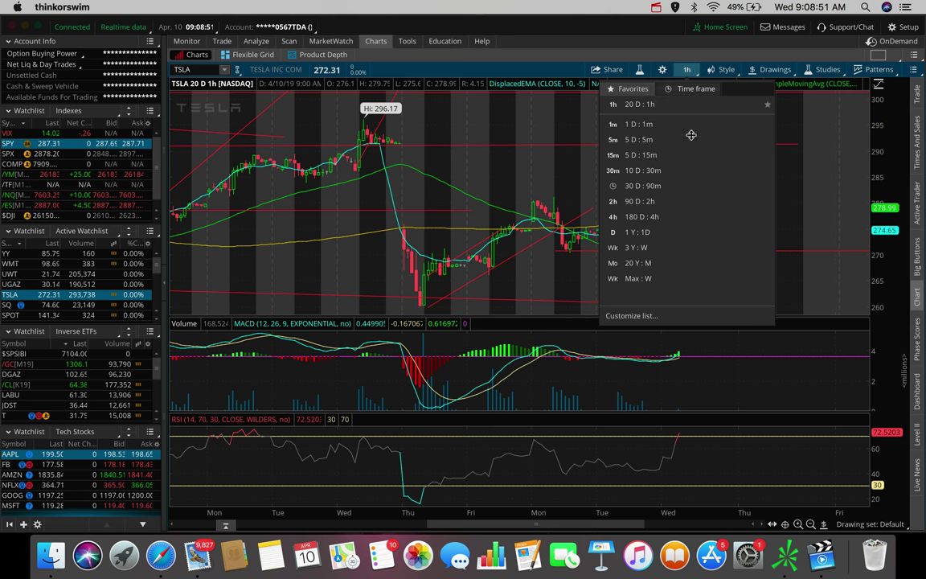
{"action": "left_click", "coordinate": [680, 203]}
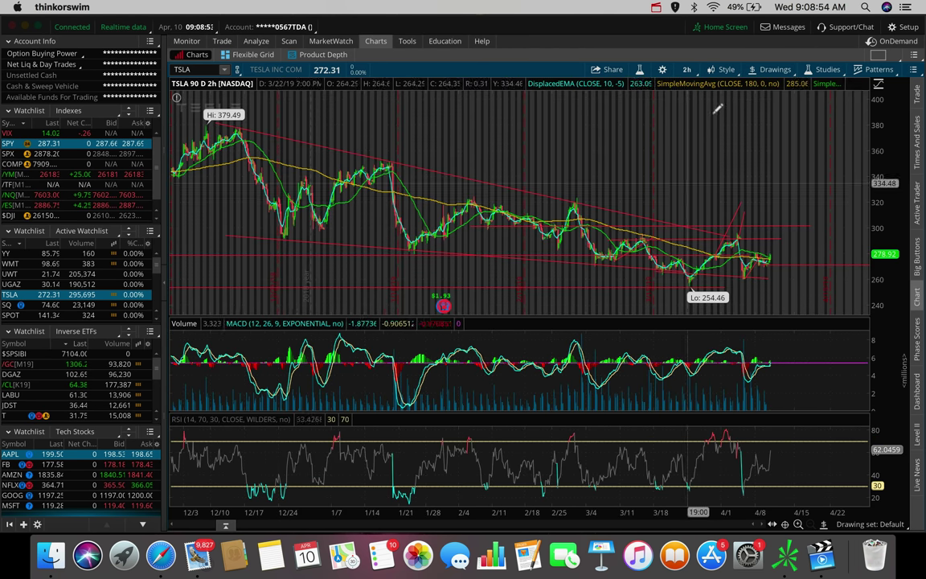
{"action": "left_click", "coordinate": [687, 69]}
{"action": "left_click", "coordinate": [643, 217]}
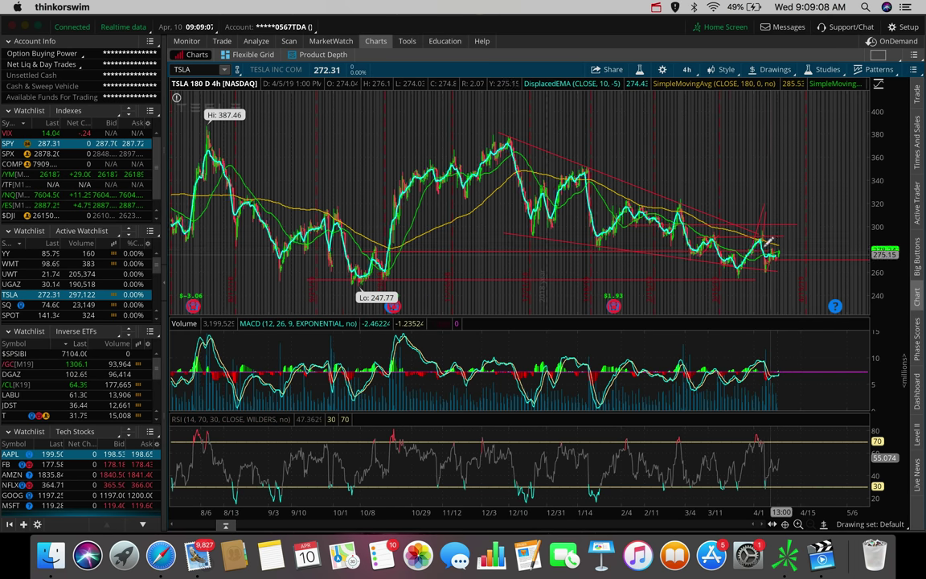
Step: Zoom in on the TSLA chart, then open and dismiss the drawing options
{"action": "scroll", "coordinate": [749, 206], "scroll_direction": "up", "scroll_amount": 3}
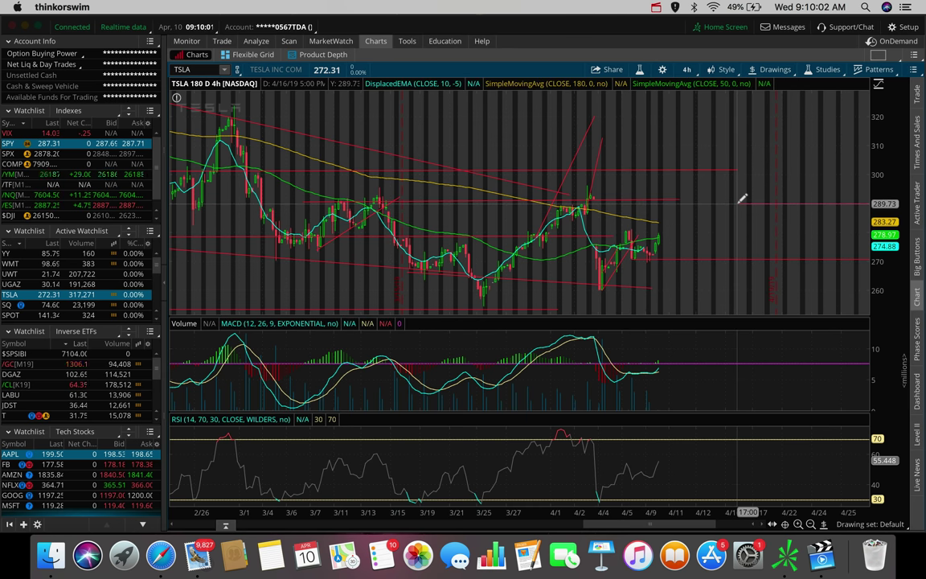
{"action": "left_click", "coordinate": [772, 69]}
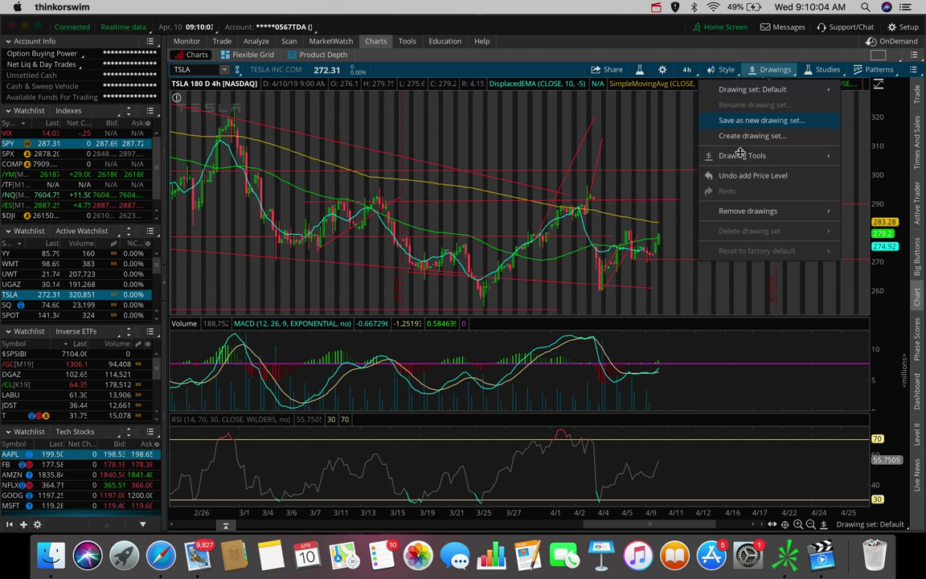
{"action": "mouse_move", "coordinate": [772, 155]}
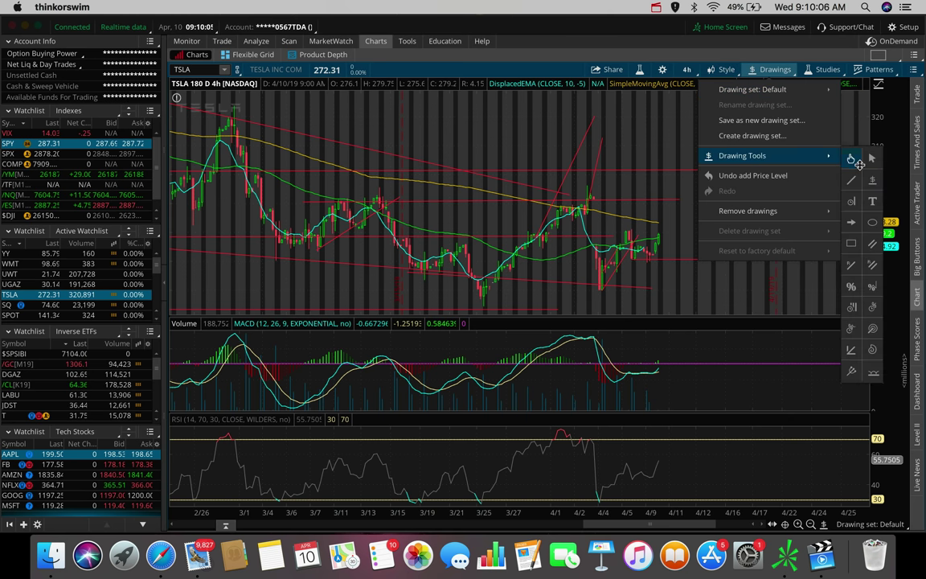
{"action": "key", "text": "Escape"}
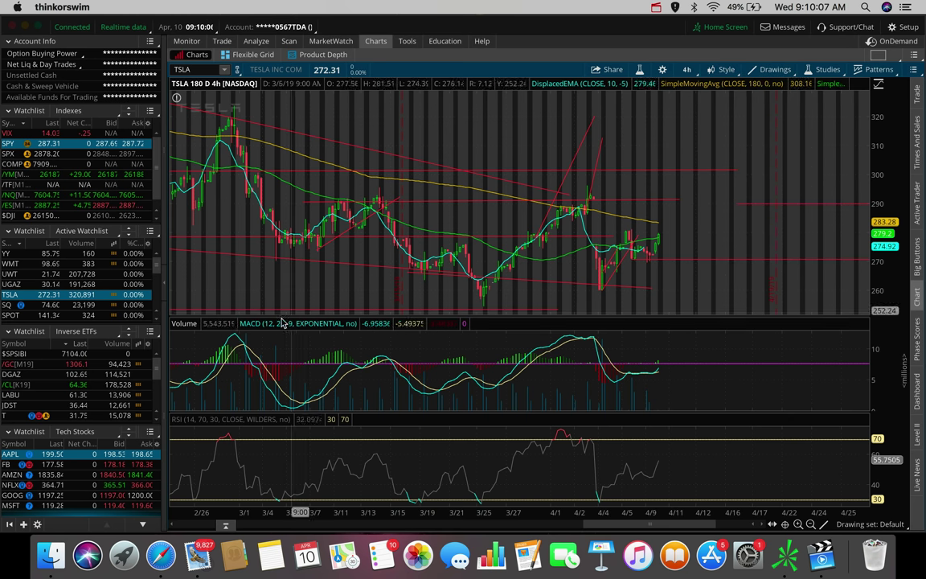
Step: Load AAPL and show it as one day of 1-minute bars
{"action": "left_click", "coordinate": [10, 455]}
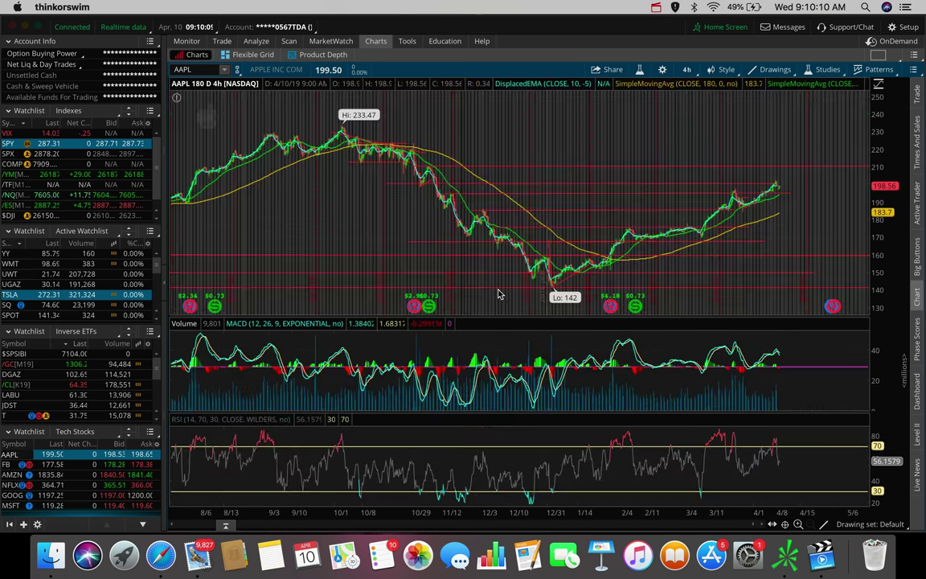
{"action": "scroll", "coordinate": [666, 95], "scroll_direction": "up", "scroll_amount": 3}
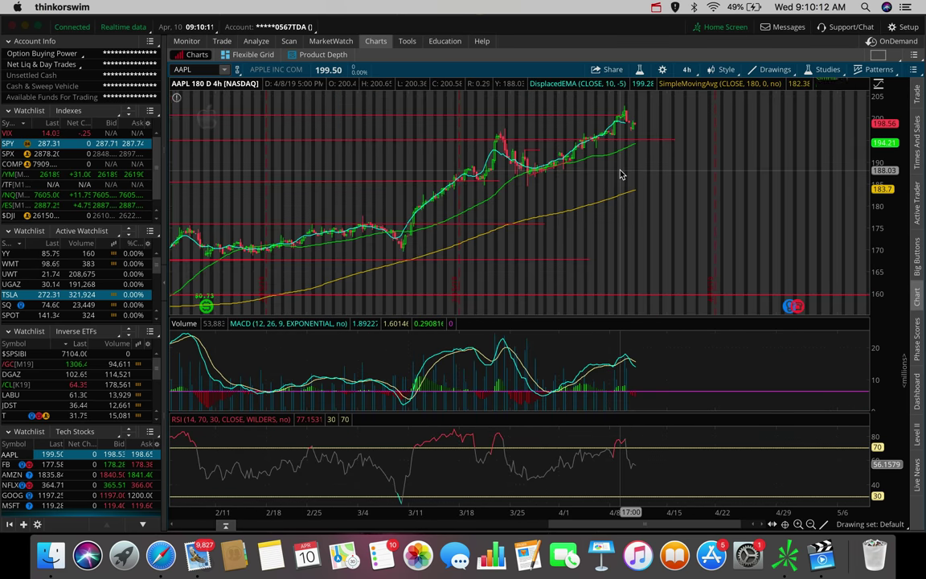
{"action": "left_click", "coordinate": [687, 69]}
{"action": "left_click", "coordinate": [673, 126]}
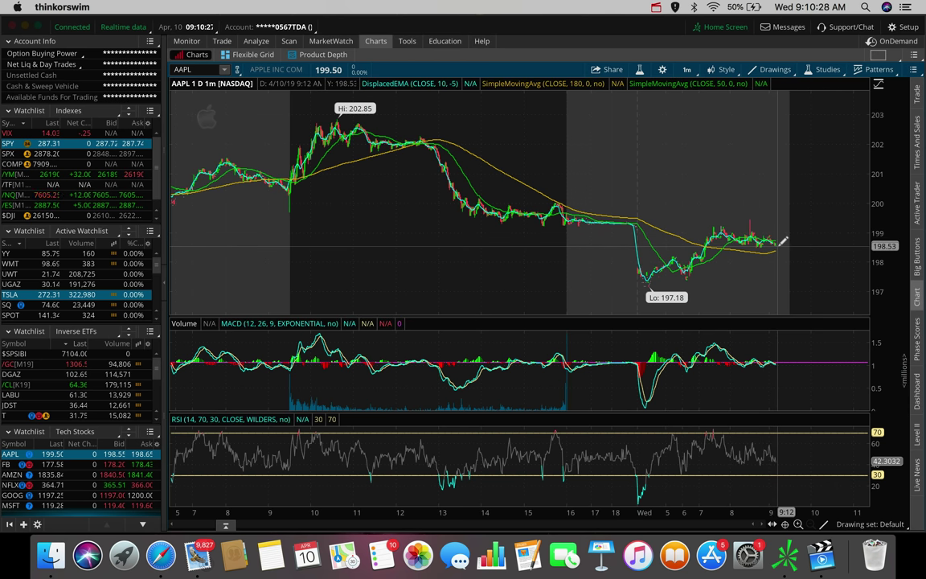
Step: Set the chart to 180 days of 4-hour bars and read the trend line price levels
{"action": "left_click", "coordinate": [686, 69]}
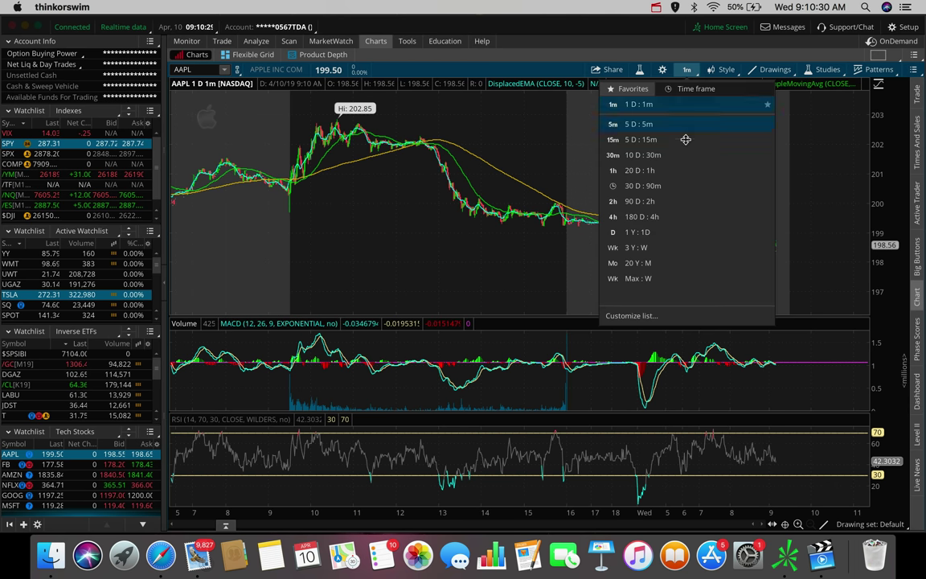
{"action": "left_click", "coordinate": [677, 215]}
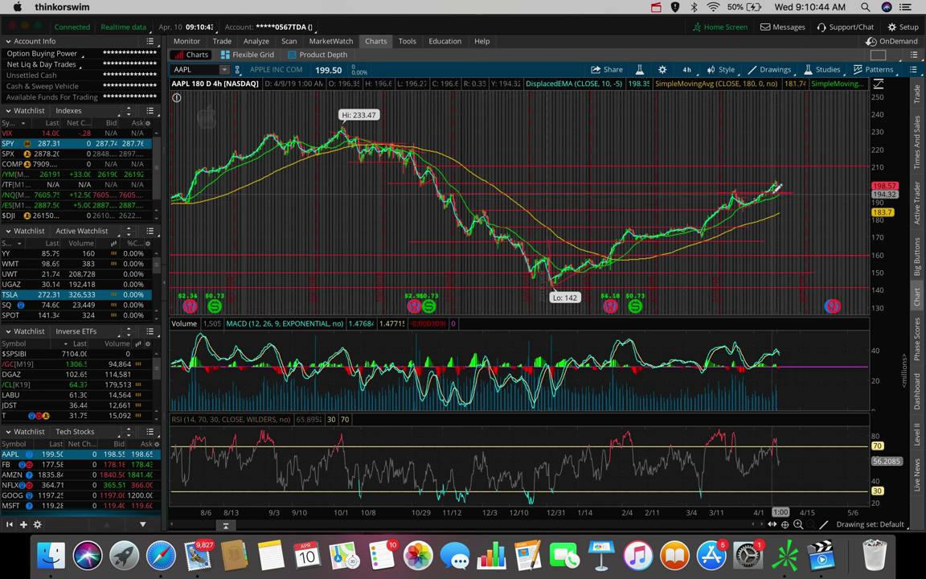
{"action": "mouse_move", "coordinate": [729, 189]}
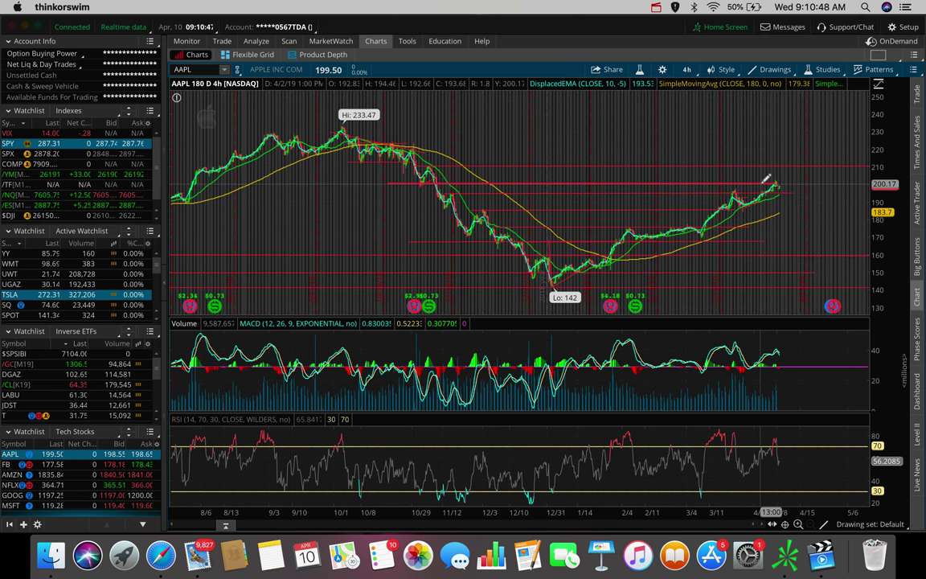
{"action": "mouse_move", "coordinate": [765, 182]}
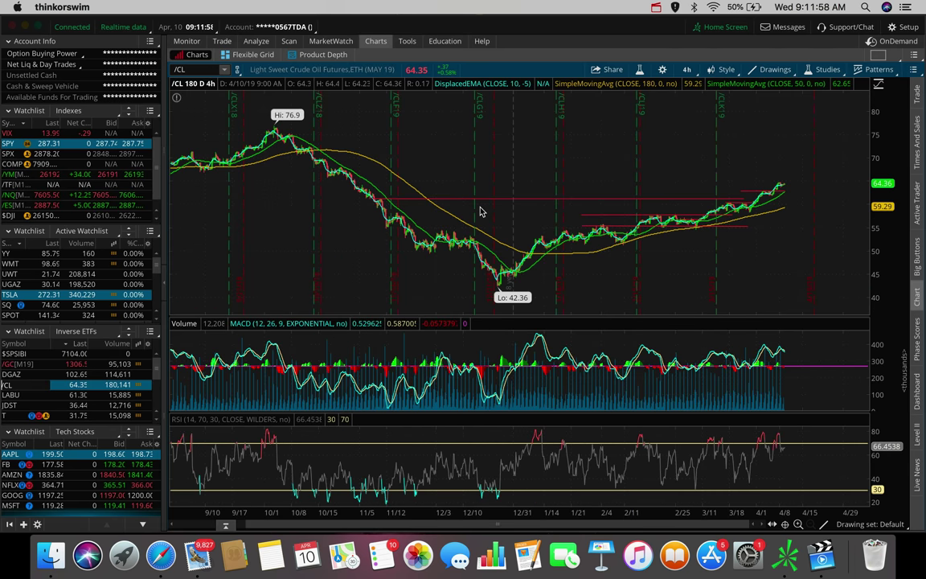
Step: Drag a zoom box over the right end of the /CL chart, roughly 3/11 to 4/10
{"action": "left_click_drag", "start_coordinate": [783, 166], "coordinate": [701, 165]}
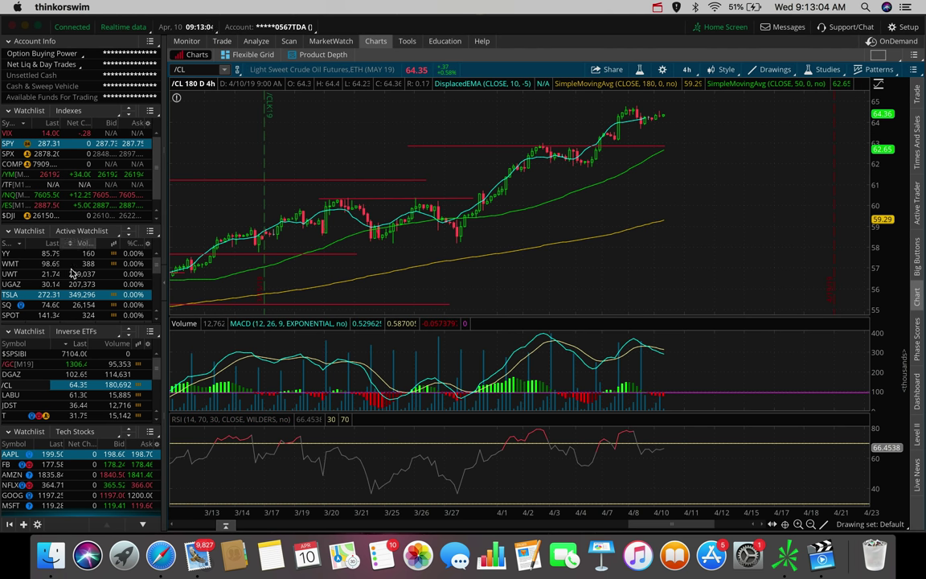
Step: Load NVDA, zoom into its February–April move, then zoom back out to 180 days
{"action": "scroll", "coordinate": [46, 364], "scroll_direction": "down", "scroll_amount": 5}
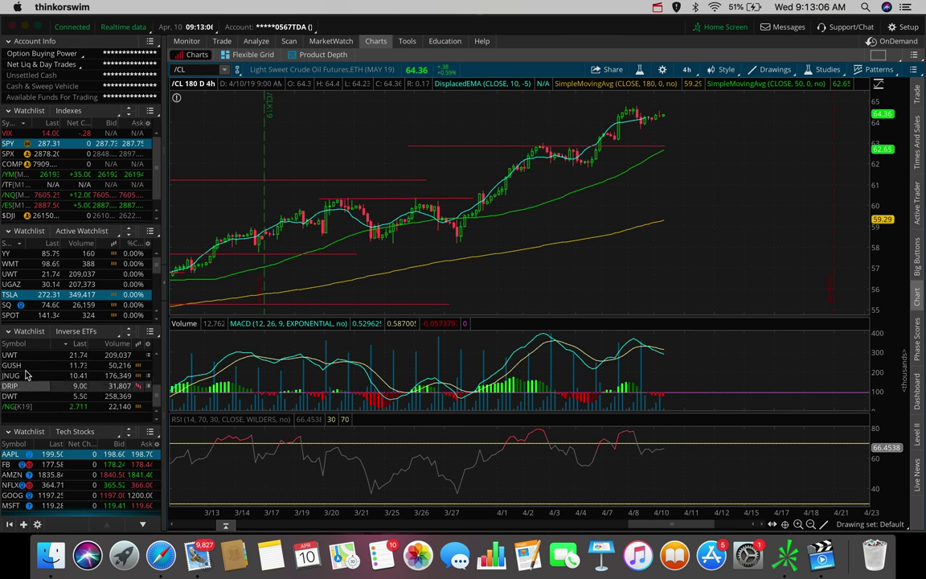
{"action": "scroll", "coordinate": [40, 308], "scroll_direction": "down", "scroll_amount": 3}
{"action": "scroll", "coordinate": [36, 297], "scroll_direction": "down", "scroll_amount": 5}
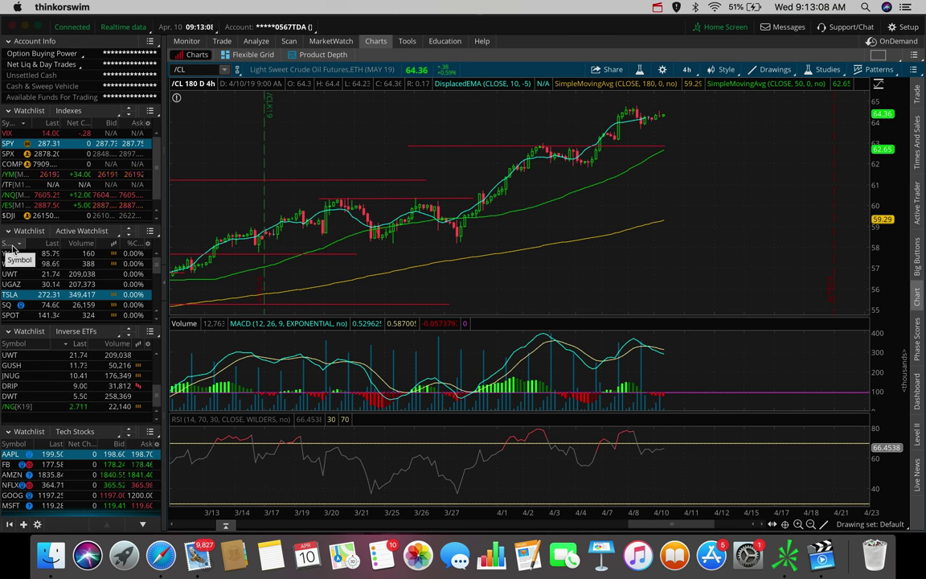
{"action": "scroll", "coordinate": [24, 277], "scroll_direction": "up", "scroll_amount": 5}
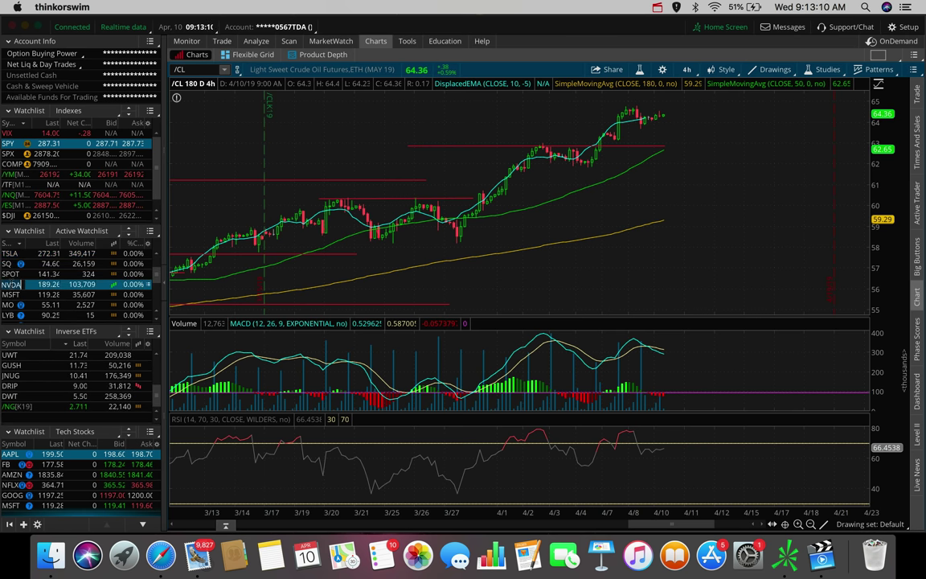
{"action": "left_click", "coordinate": [16, 283]}
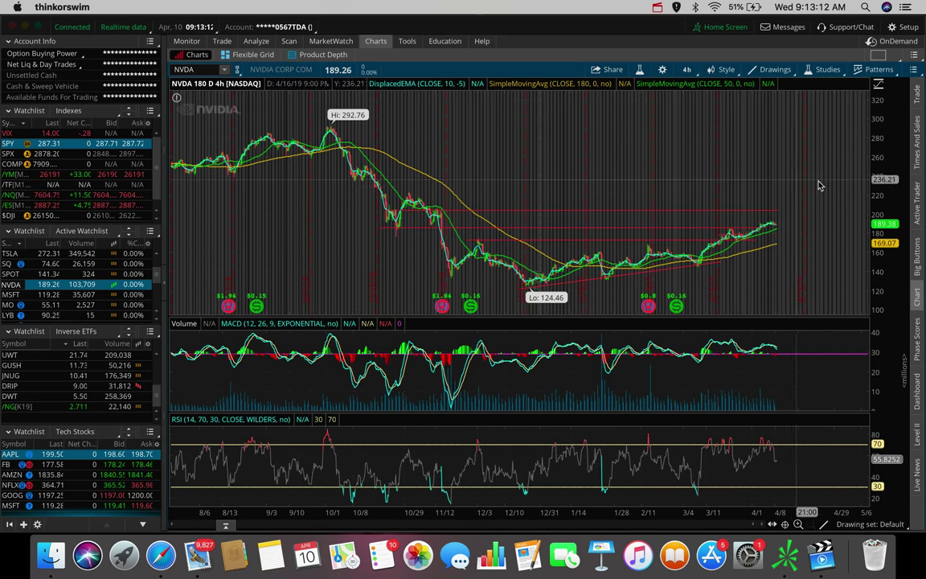
{"action": "left_click_drag", "start_coordinate": [833, 197], "coordinate": [615, 201]}
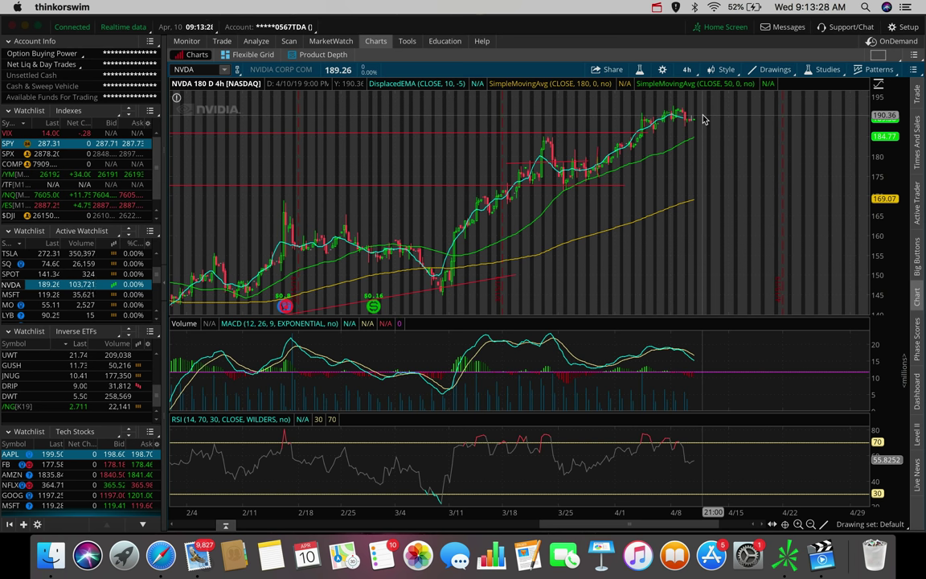
{"action": "scroll", "coordinate": [748, 143], "scroll_direction": "down", "scroll_amount": 3}
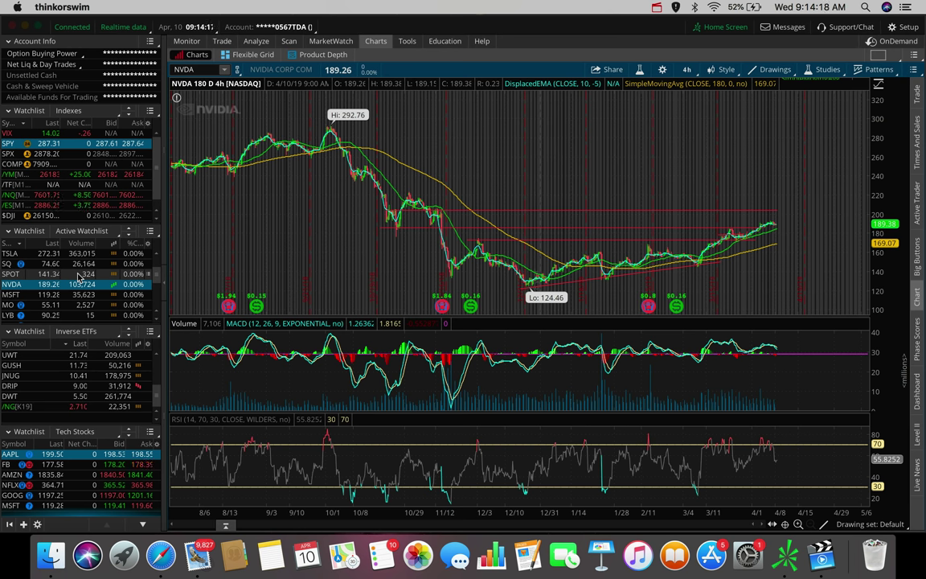
Step: Glance at MSFT, then enter SB in the symbol box to load SBUX
{"action": "left_click", "coordinate": [10, 506]}
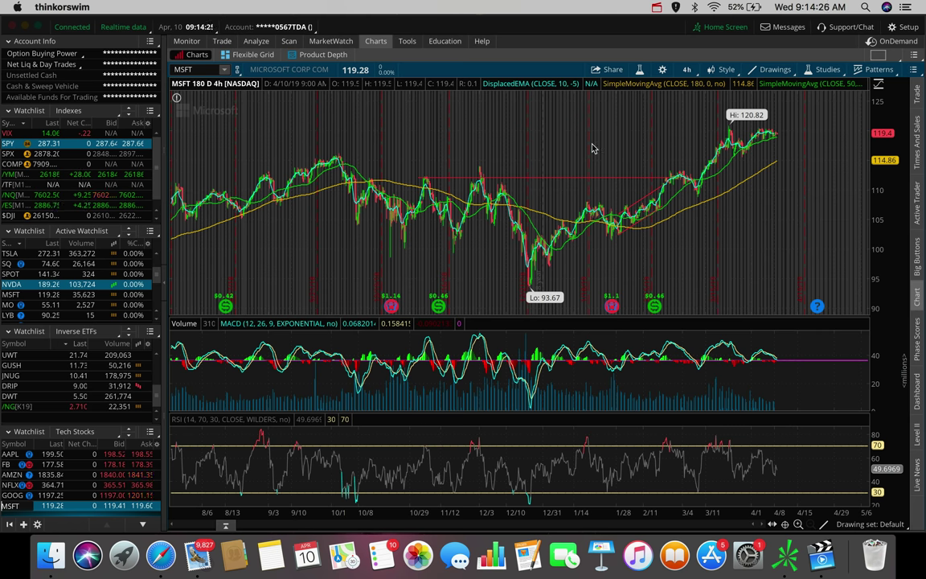
{"action": "left_click", "coordinate": [186, 69]}
{"action": "type", "text": "SBUX"}
{"action": "key", "text": "Return"}
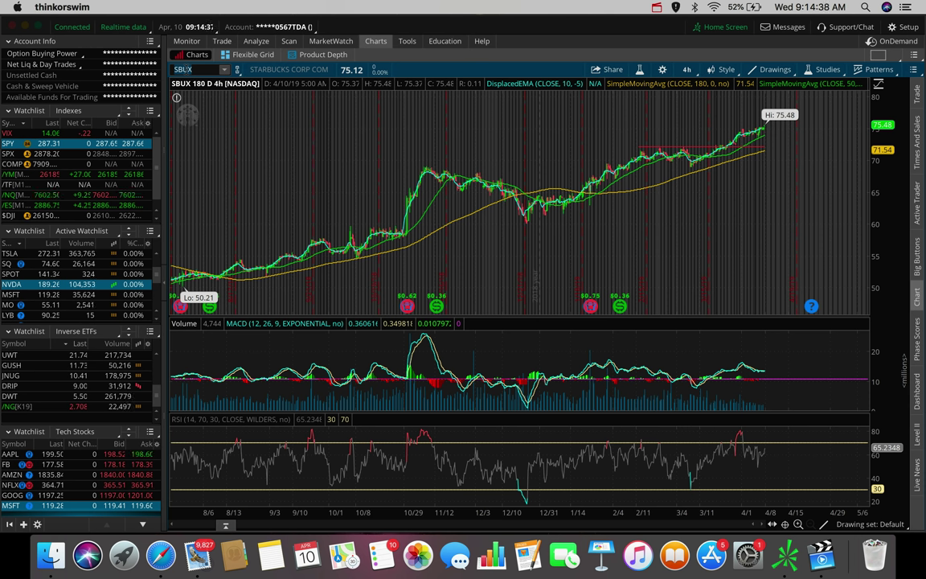
Step: Drag NVDA from the Active Watchlist back onto the chart
{"action": "left_click", "coordinate": [190, 70]}
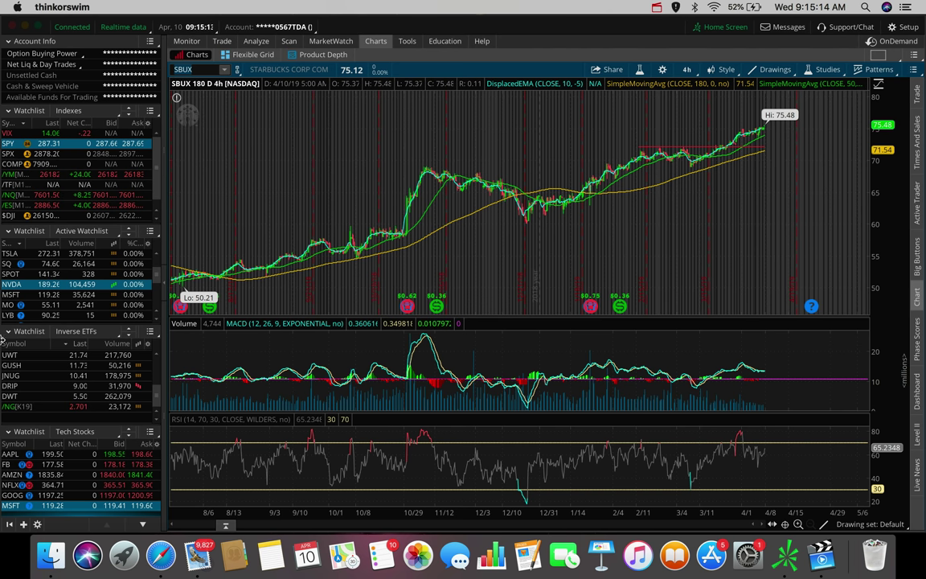
{"action": "left_click_drag", "start_coordinate": [11, 285], "coordinate": [523, 233]}
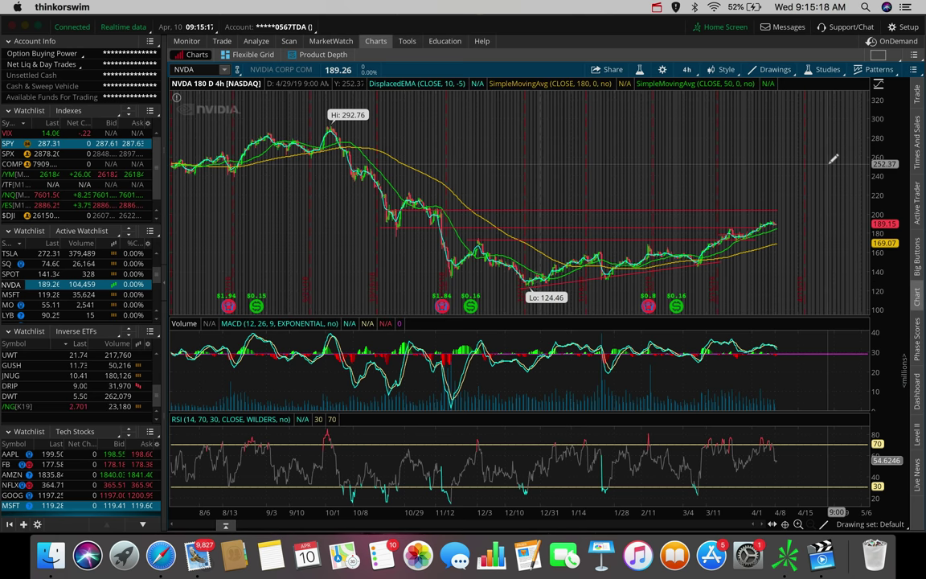
Step: Drag ATVI onto the chart, then drag AAPL from Tech Stocks onto it
{"action": "scroll", "coordinate": [23, 306], "scroll_direction": "down", "scroll_amount": 5}
{"action": "left_click_drag", "start_coordinate": [22, 306], "coordinate": [479, 150]}
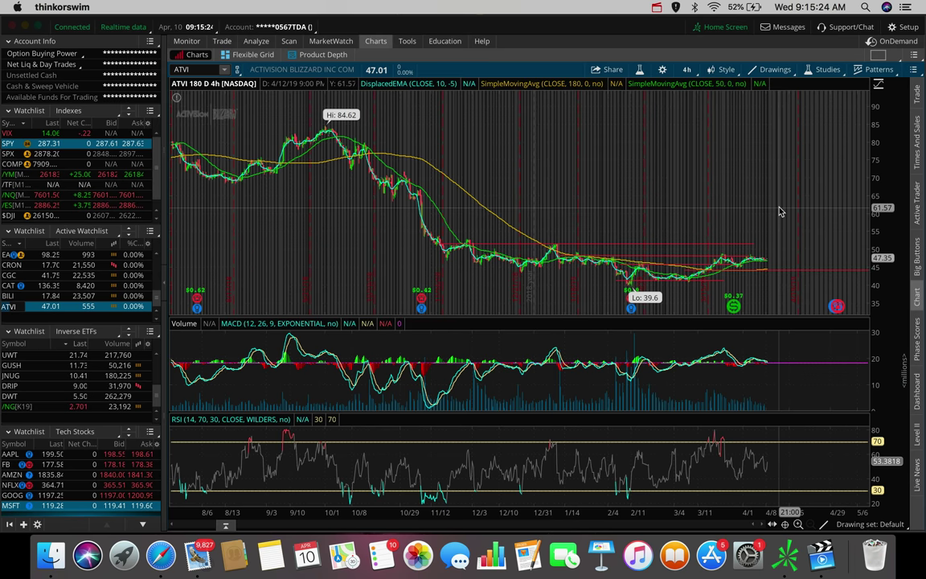
{"action": "left_click_drag", "start_coordinate": [80, 454], "coordinate": [471, 238]}
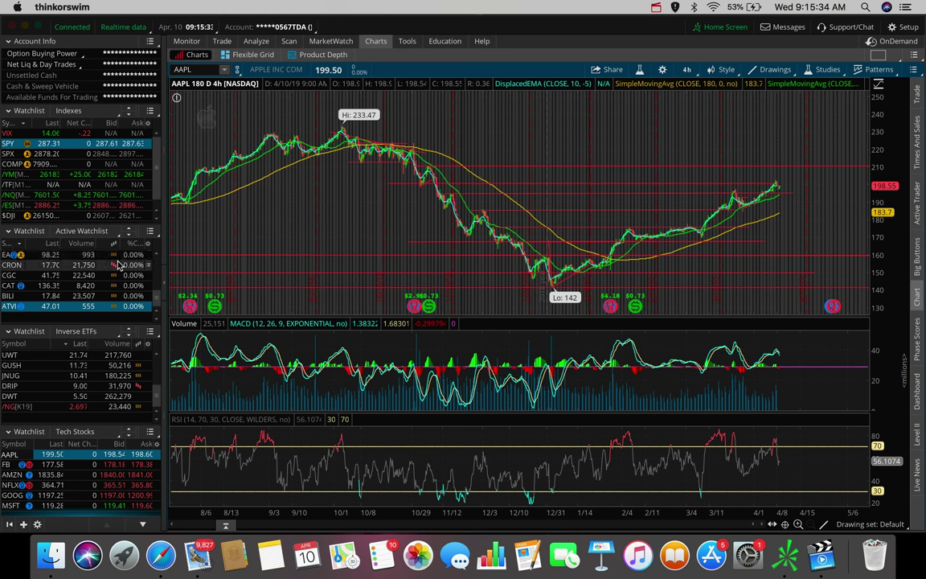
{"action": "mouse_move", "coordinate": [118, 264]}
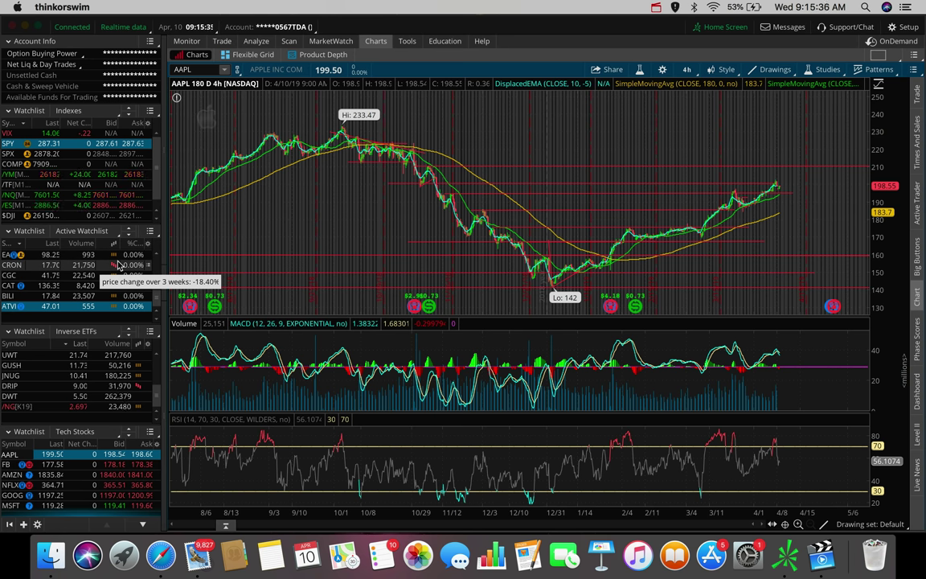